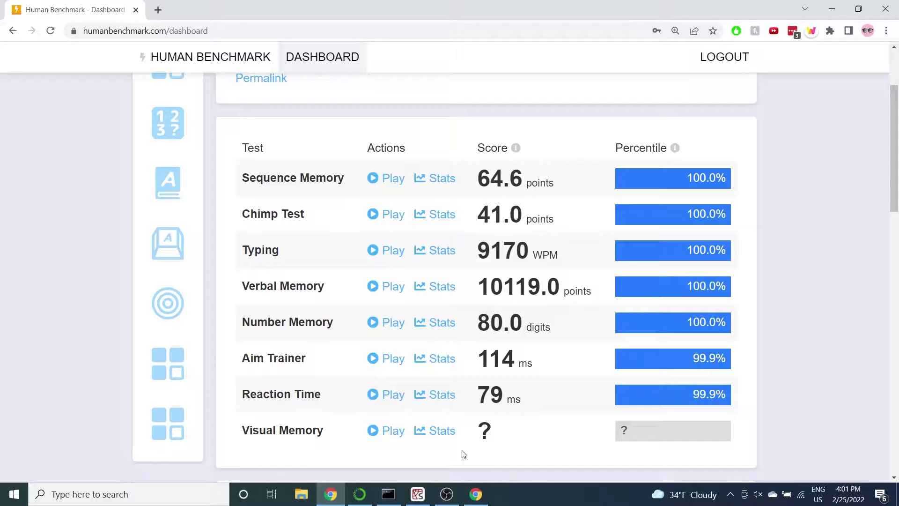
Start the Visual Memory test and pick the three remembered tiles to clear level 1
{"action": "left_click", "coordinate": [385, 430]}
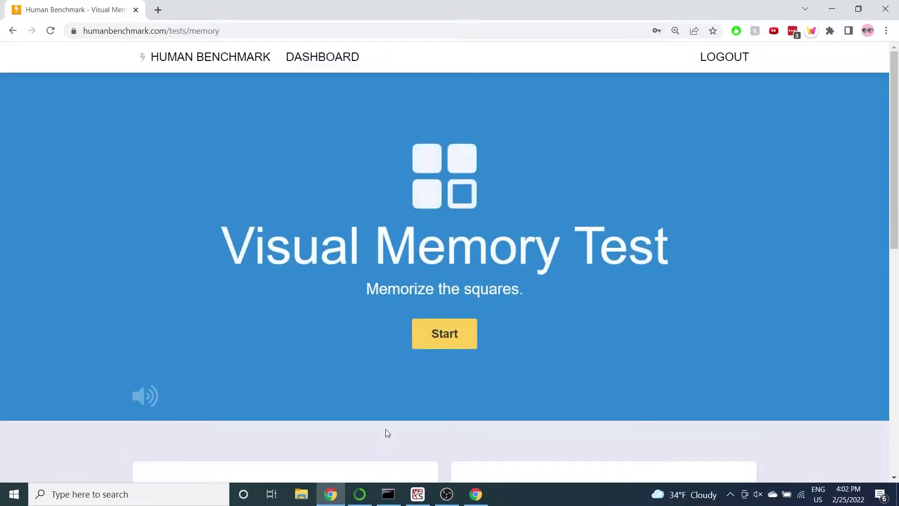
{"action": "left_click", "coordinate": [465, 338]}
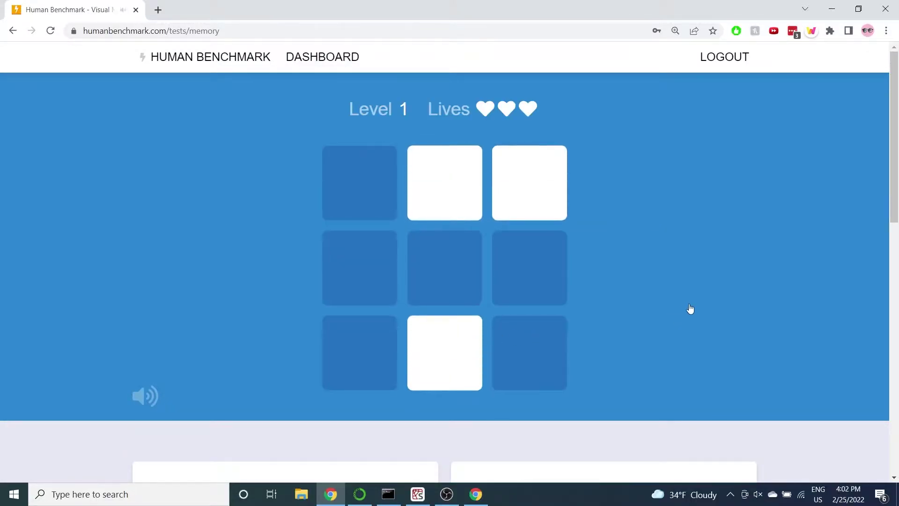
{"action": "left_click", "coordinate": [462, 346]}
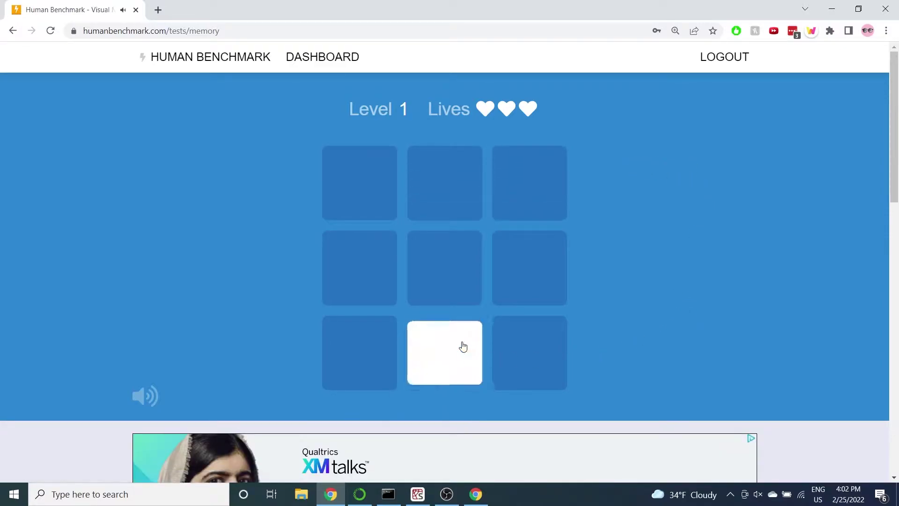
{"action": "left_click", "coordinate": [458, 194]}
{"action": "left_click", "coordinate": [530, 177]}
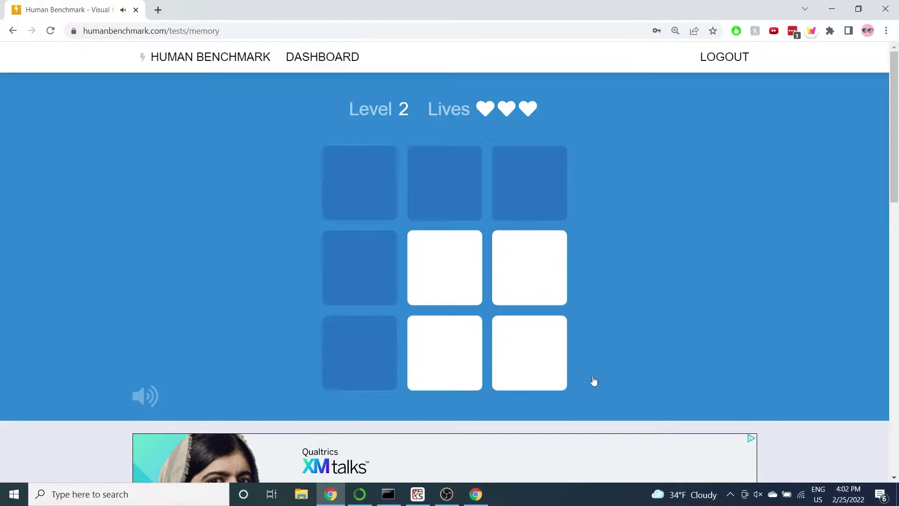
Pick the four remembered tiles to clear level 2
{"action": "left_click", "coordinate": [507, 260]}
{"action": "left_click", "coordinate": [467, 262]}
{"action": "left_click", "coordinate": [456, 352]}
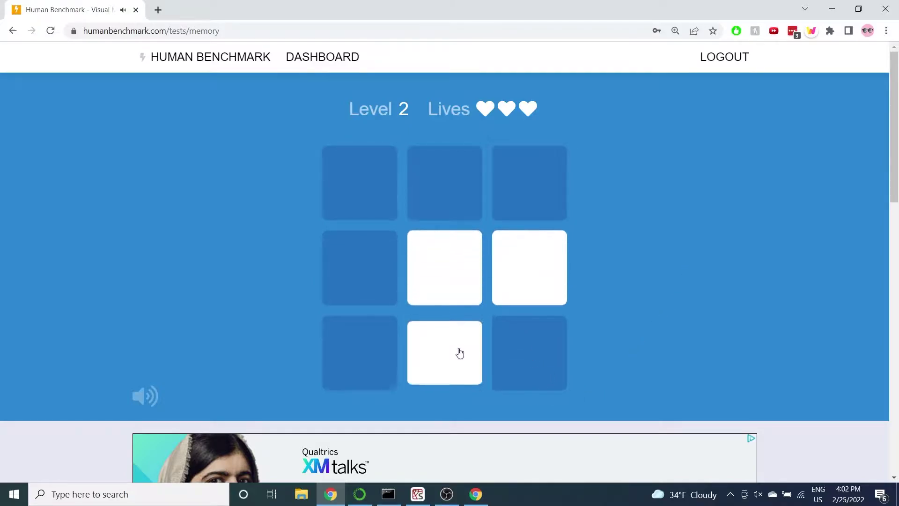
{"action": "left_click", "coordinate": [518, 345]}
Inspect a tile's div in DevTools and watch it gain the active class when lit
{"action": "key", "text": "ctrl+shift+c"}
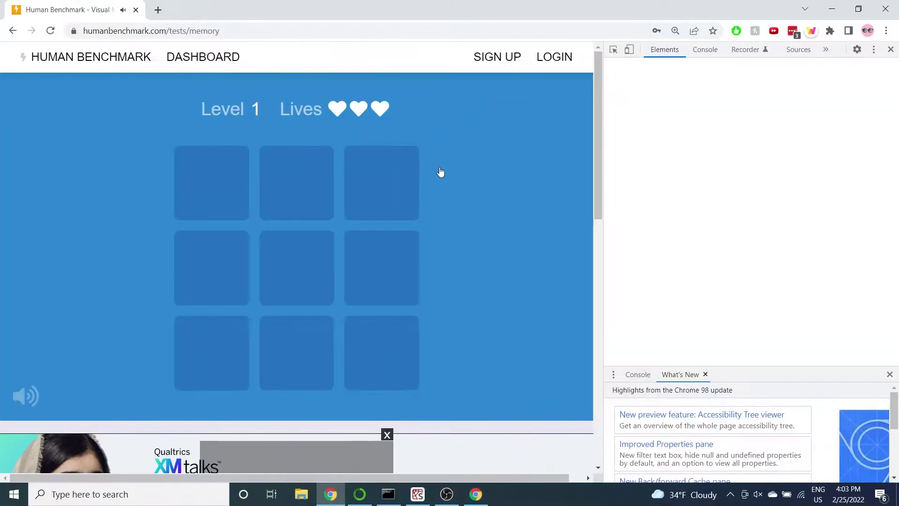
{"action": "left_click", "coordinate": [320, 186]}
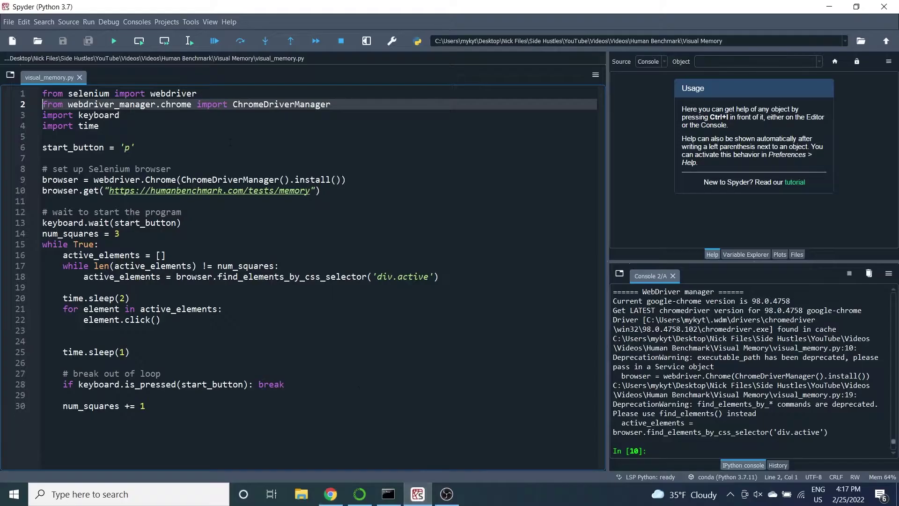
{"action": "left_click_drag", "start_coordinate": [136, 148], "coordinate": [43, 104]}
{"action": "left_click", "coordinate": [144, 104]}
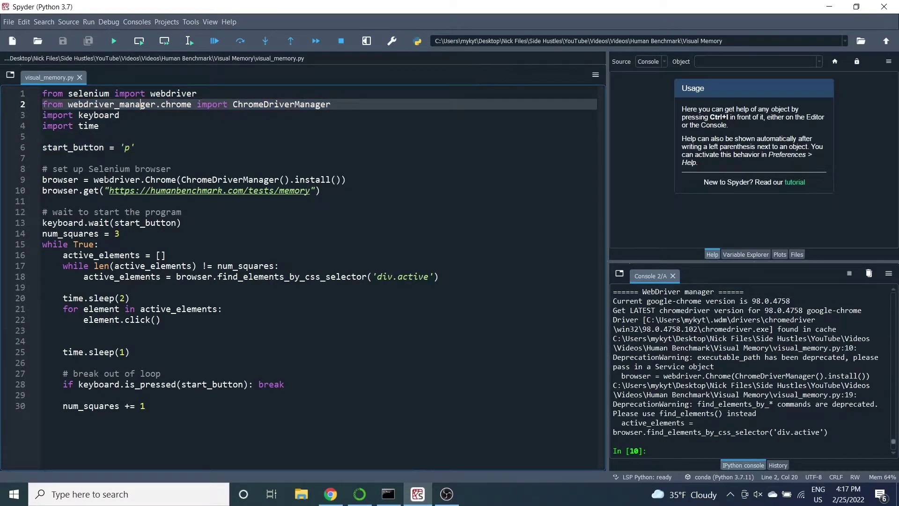
{"action": "left_click_drag", "start_coordinate": [322, 199], "coordinate": [47, 192]}
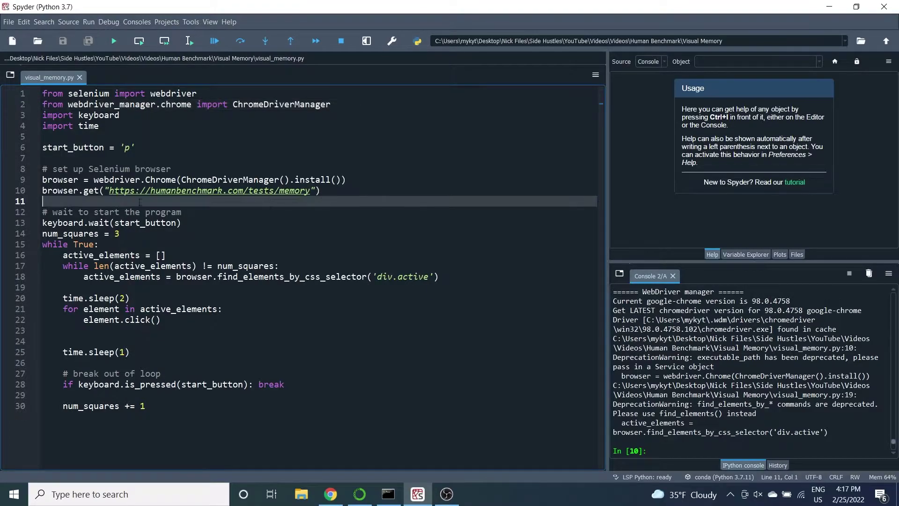
{"action": "left_click", "coordinate": [181, 223]}
{"action": "key", "text": "Return"}
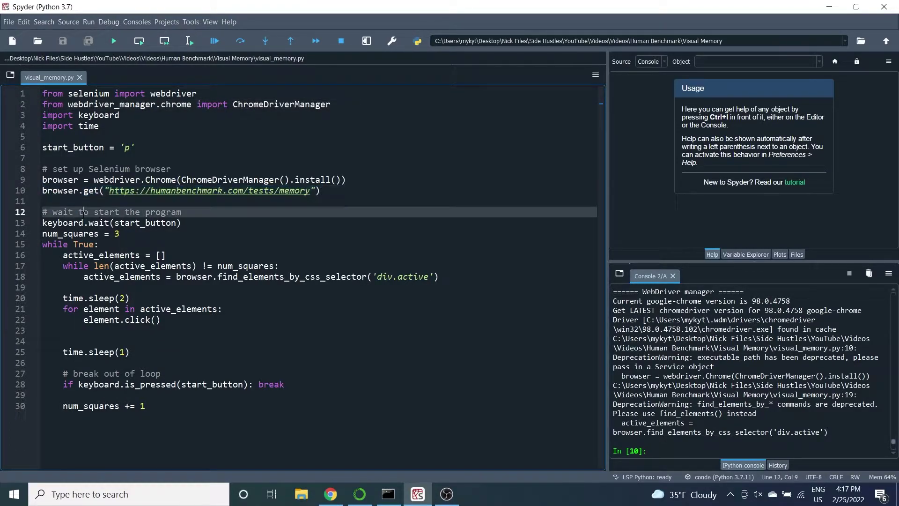
{"action": "left_click_drag", "start_coordinate": [94, 277], "coordinate": [275, 277]}
{"action": "left_click", "coordinate": [275, 277]}
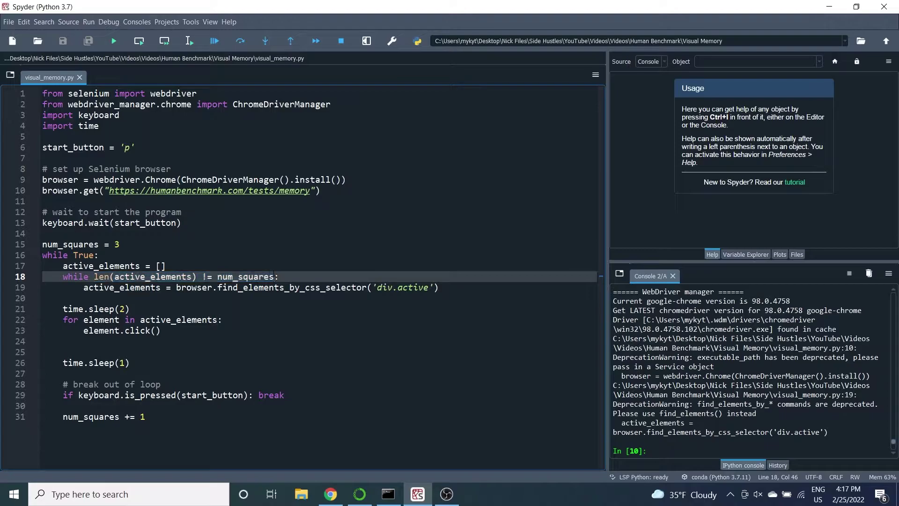
{"action": "left_click_drag", "start_coordinate": [84, 288], "coordinate": [439, 287]}
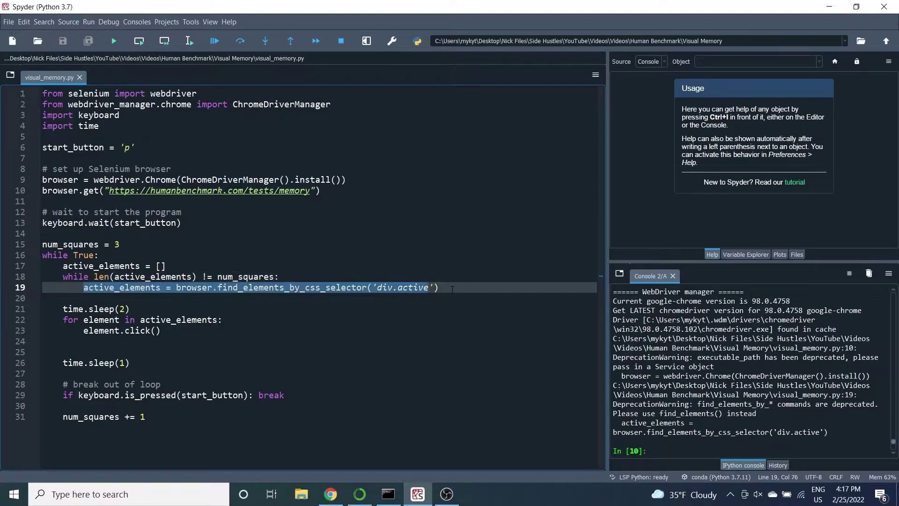
{"action": "left_click", "coordinate": [453, 290]}
{"action": "left_click", "coordinate": [383, 296]}
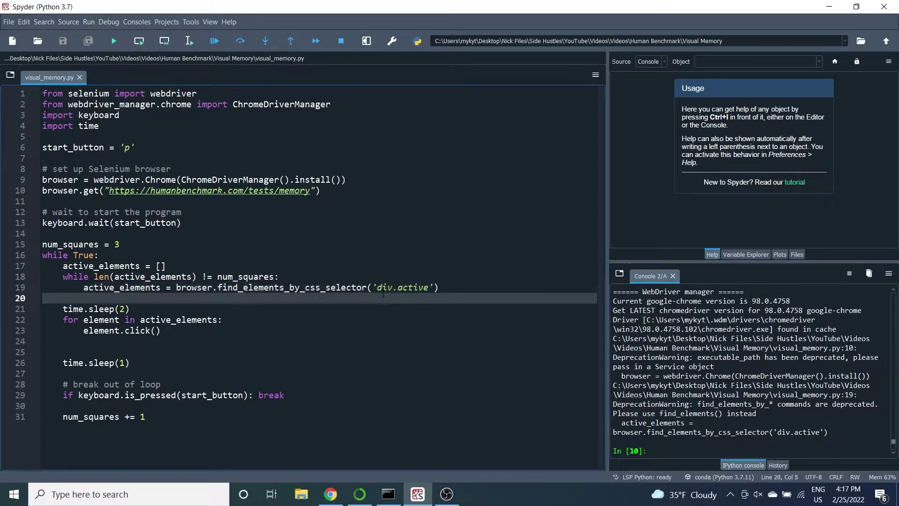
{"action": "double_click", "coordinate": [385, 287]}
{"action": "double_click", "coordinate": [408, 288]}
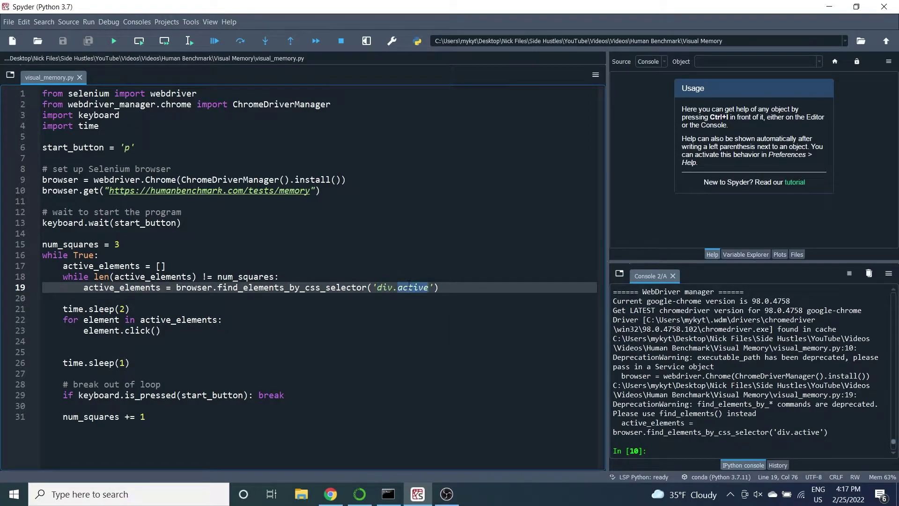
{"action": "left_click", "coordinate": [409, 287]}
{"action": "left_click", "coordinate": [83, 255]}
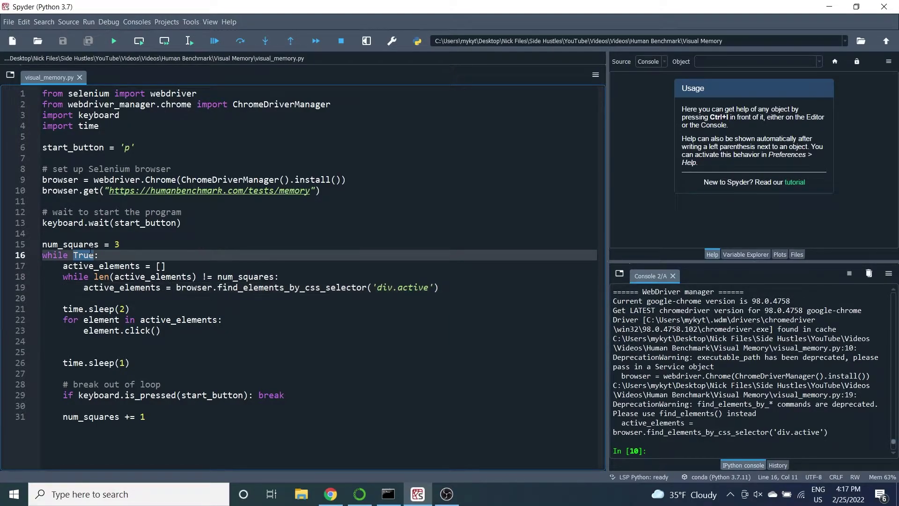
{"action": "double_click", "coordinate": [92, 244]}
{"action": "left_click", "coordinate": [130, 309]}
{"action": "key", "text": "Return"}
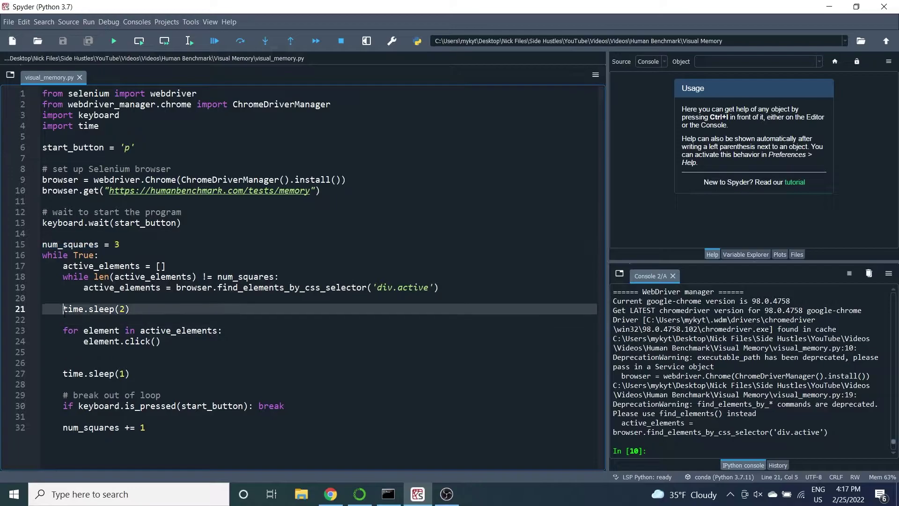
{"action": "left_click_drag", "start_coordinate": [62, 309], "coordinate": [134, 309]}
{"action": "left_click", "coordinate": [141, 310]}
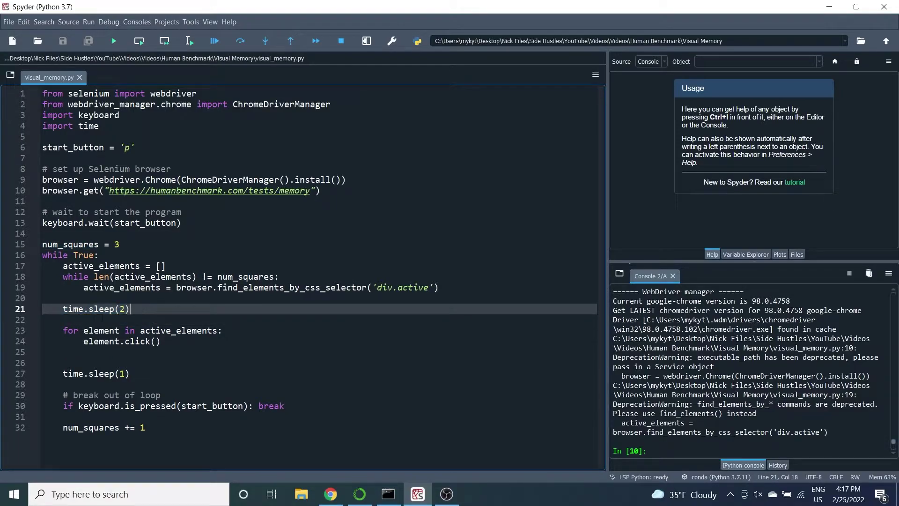
{"action": "left_click_drag", "start_coordinate": [62, 330], "coordinate": [161, 341]}
{"action": "left_click", "coordinate": [85, 417]}
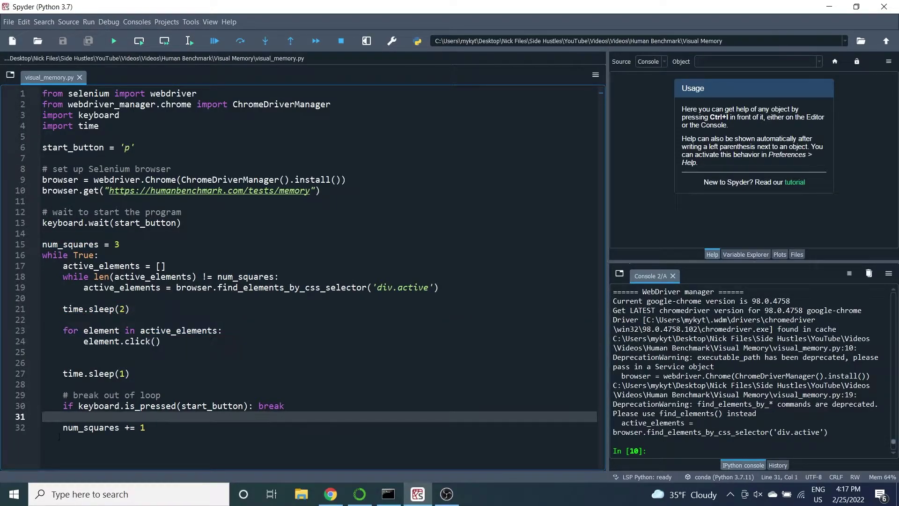
{"action": "key", "text": "Down"}
{"action": "left_click_drag", "start_coordinate": [63, 427], "coordinate": [175, 425]}
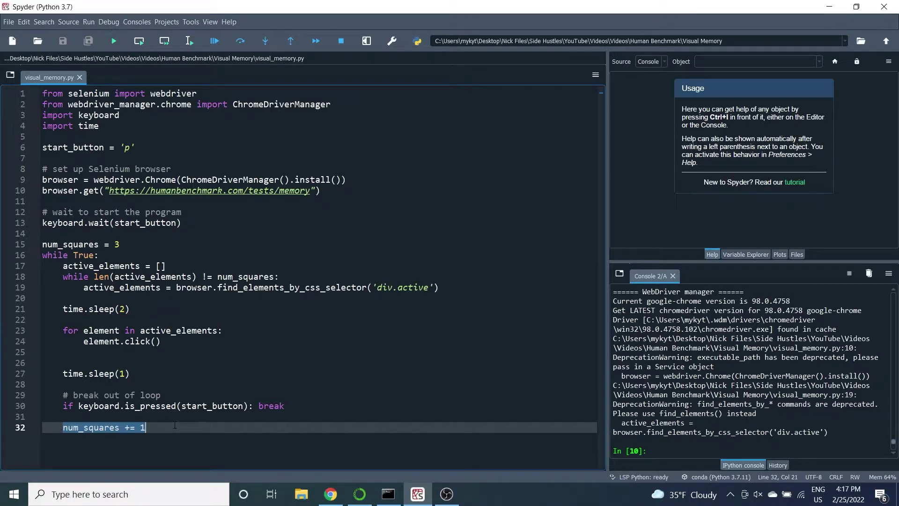
{"action": "left_click", "coordinate": [135, 427]}
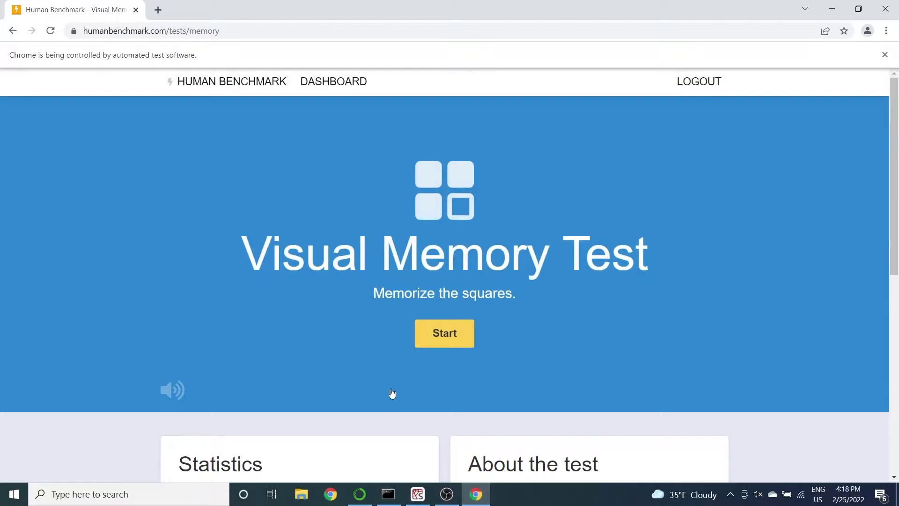
Start the test and let the Selenium script click each remembered pattern, passing Level 7 onward to Level 154
{"action": "left_click", "coordinate": [432, 338]}
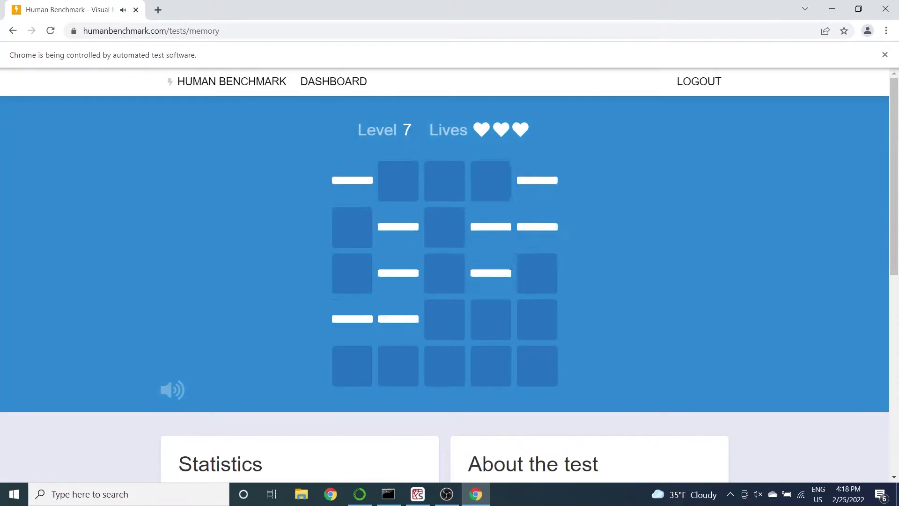
{"action": "left_click", "coordinate": [352, 180]}
{"action": "left_click", "coordinate": [538, 181]}
{"action": "left_click", "coordinate": [398, 226]}
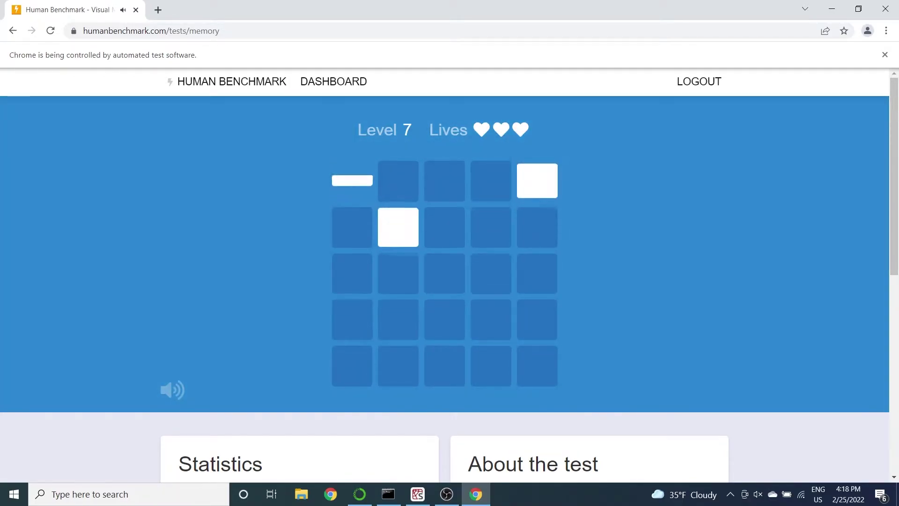
{"action": "left_click", "coordinate": [490, 227]}
{"action": "left_click", "coordinate": [537, 227]}
{"action": "left_click", "coordinate": [398, 273]}
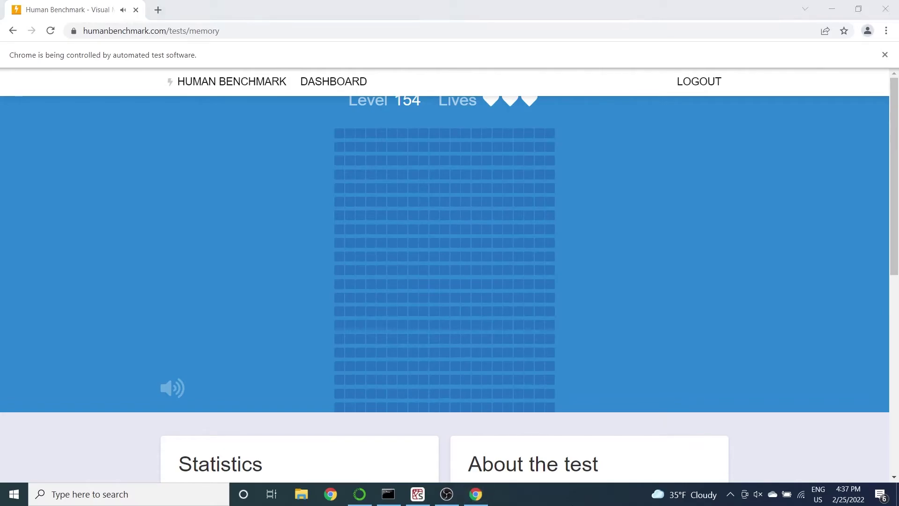
Pick wrong tiles on the Level 154 board until all lives run out, ending the run
{"action": "left_click", "coordinate": [361, 229]}
{"action": "left_click", "coordinate": [397, 232]}
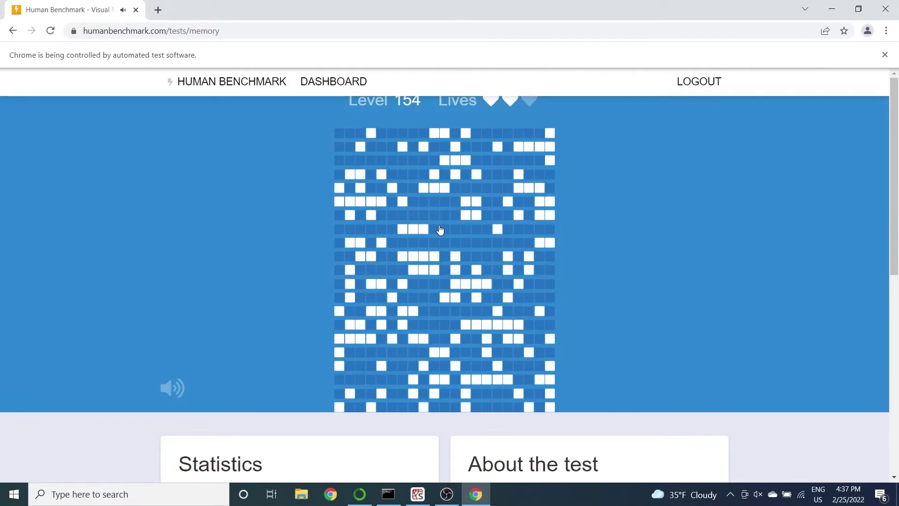
{"action": "left_click", "coordinate": [391, 217]}
{"action": "left_click", "coordinate": [402, 229]}
{"action": "left_click", "coordinate": [391, 243]}
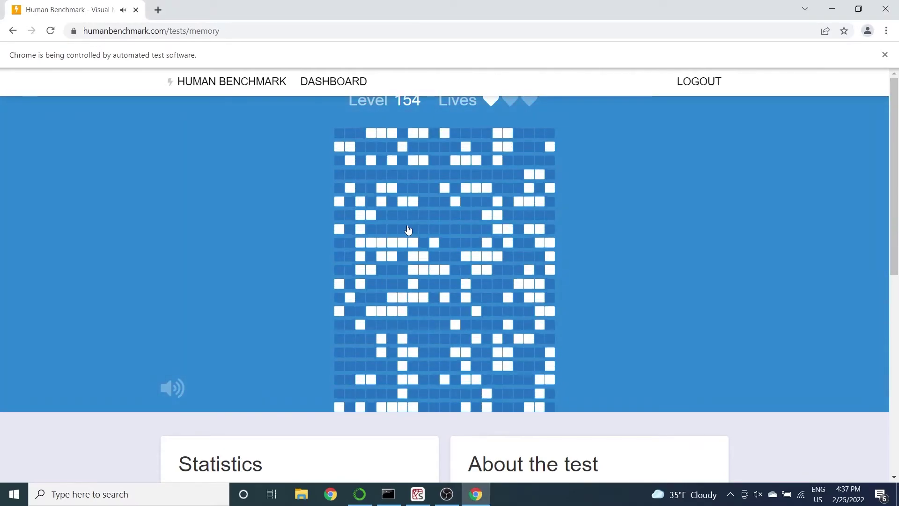
{"action": "left_click", "coordinate": [371, 242]}
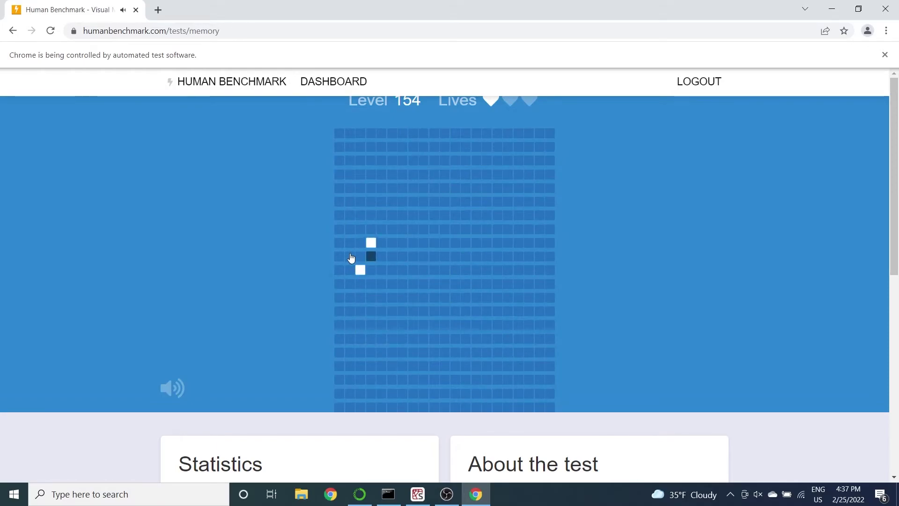
{"action": "left_click", "coordinate": [349, 243]}
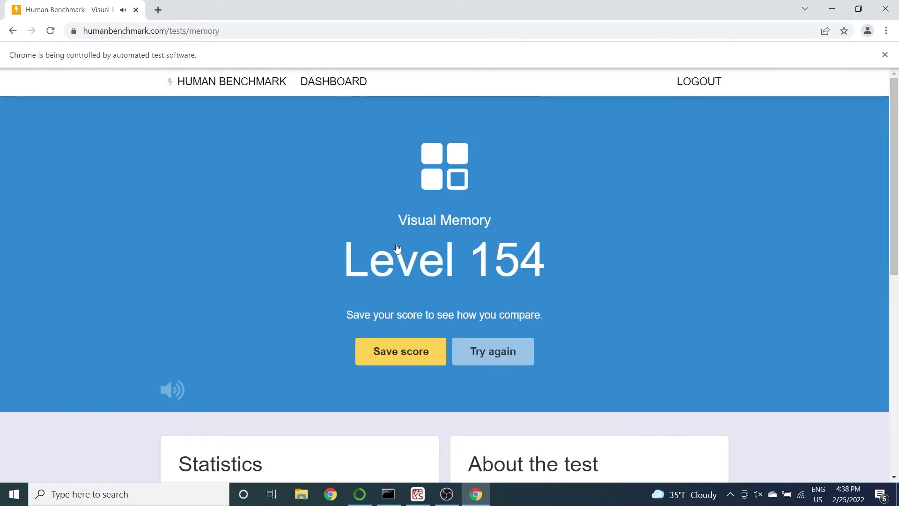
Go to the dashboard listing the 154.0 Visual Memory score
{"action": "left_click", "coordinate": [392, 361]}
{"action": "scroll", "coordinate": [359, 317], "scroll_direction": "down", "scroll_amount": 3}
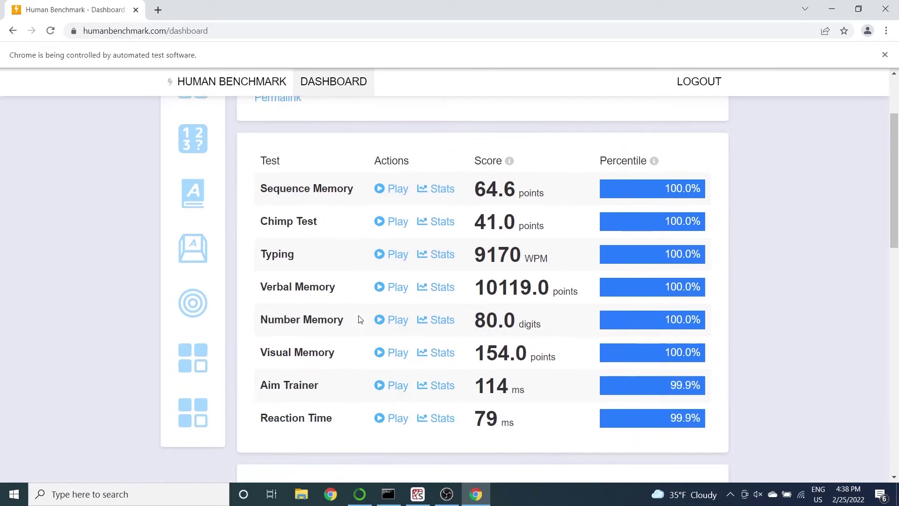
{"action": "scroll", "coordinate": [422, 193], "scroll_direction": "up", "scroll_amount": 1}
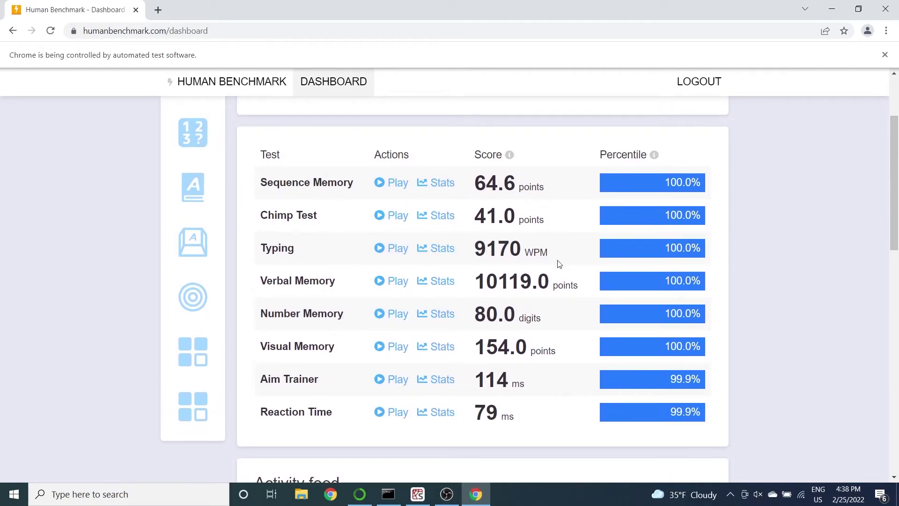
Highlight the 154.0 score, then open the Visual Memory Stats page with its 100.00% percentile chart
{"action": "left_click_drag", "start_coordinate": [484, 354], "coordinate": [573, 345]}
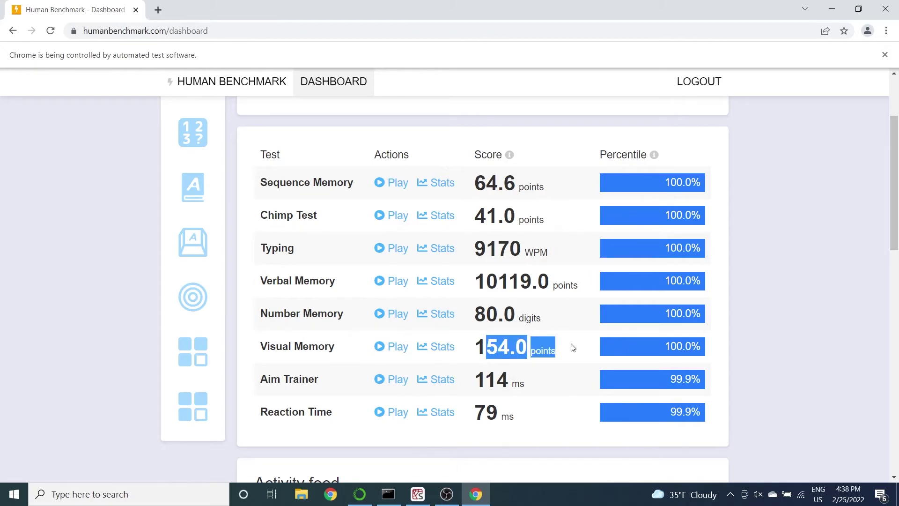
{"action": "left_click", "coordinate": [573, 345]}
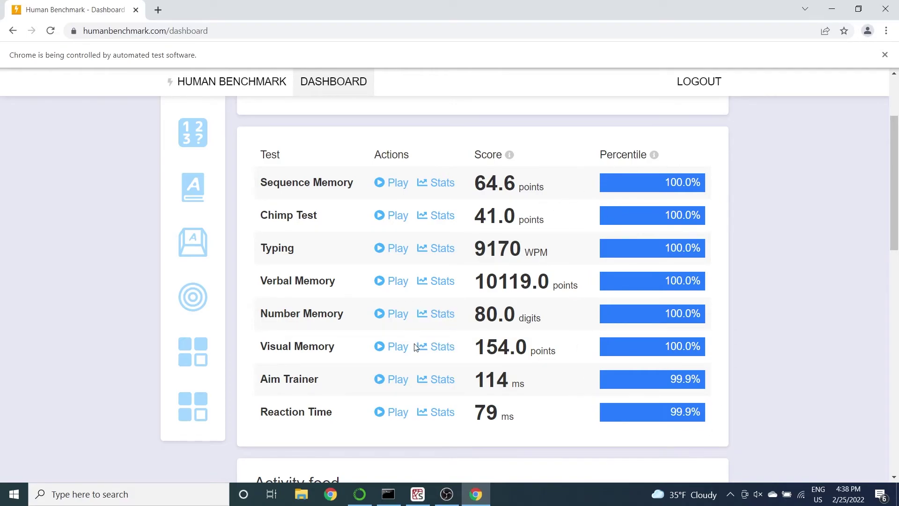
{"action": "left_click", "coordinate": [436, 347]}
{"action": "scroll", "coordinate": [460, 326], "scroll_direction": "down", "scroll_amount": 1}
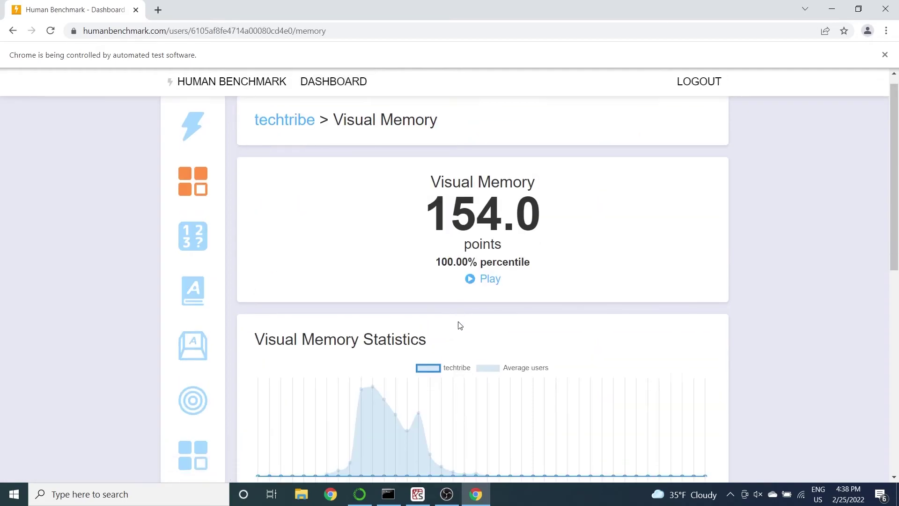
{"action": "scroll", "coordinate": [459, 325], "scroll_direction": "down", "scroll_amount": 2}
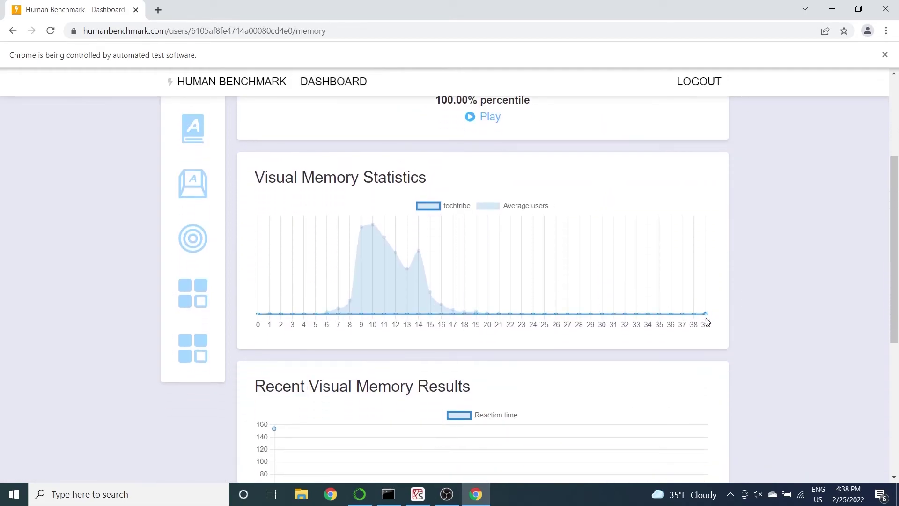